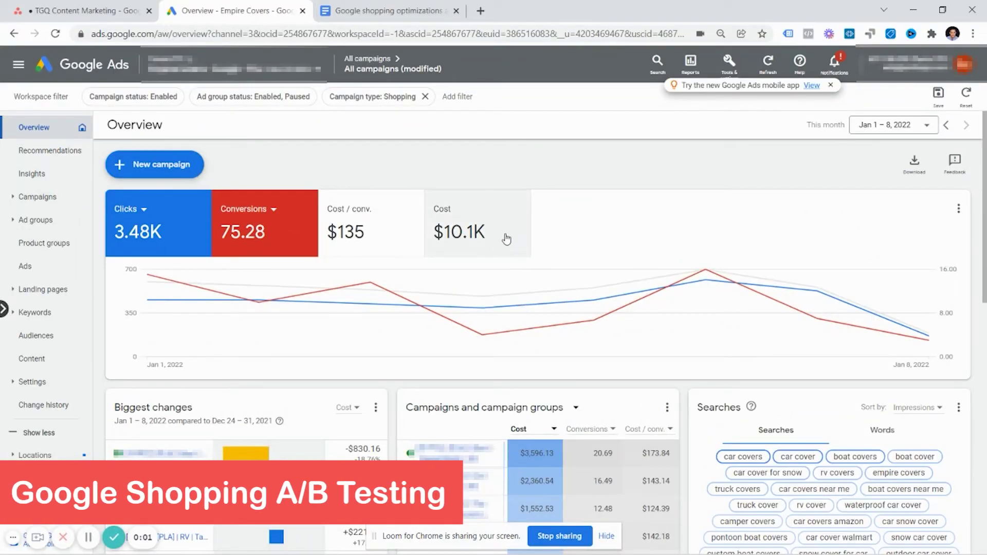
# From Campaigns, open the first Shopping campaign, [EMP-E] [PLA] [All] Trash (High), and view its Settings.
pyautogui.click(72, 200)
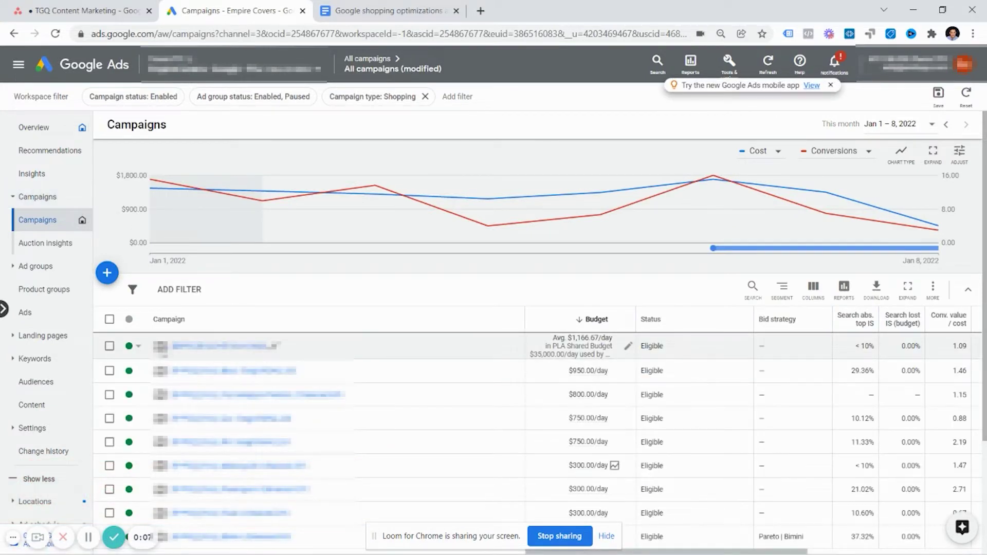
pyautogui.click(198, 350)
pyautogui.scroll(-1, 56, 329)
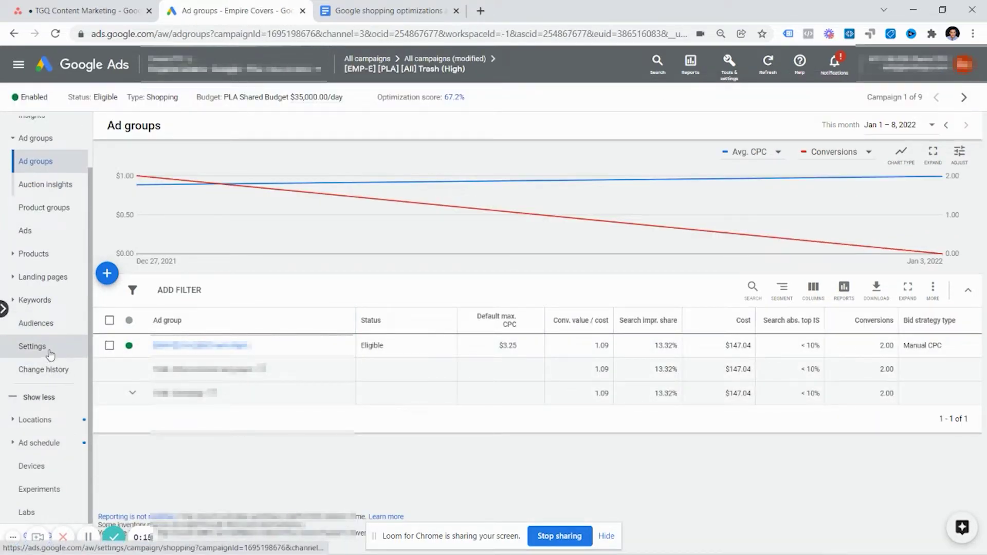
pyautogui.click(48, 348)
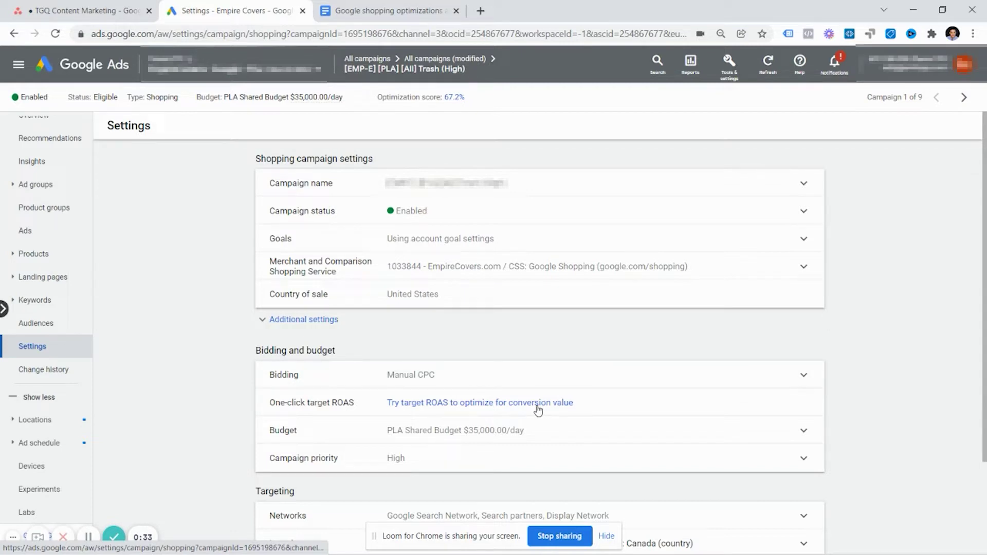
# Start a target ROAS experiment with a 50% split and set the Target ROAS to 100%.
pyautogui.click(474, 406)
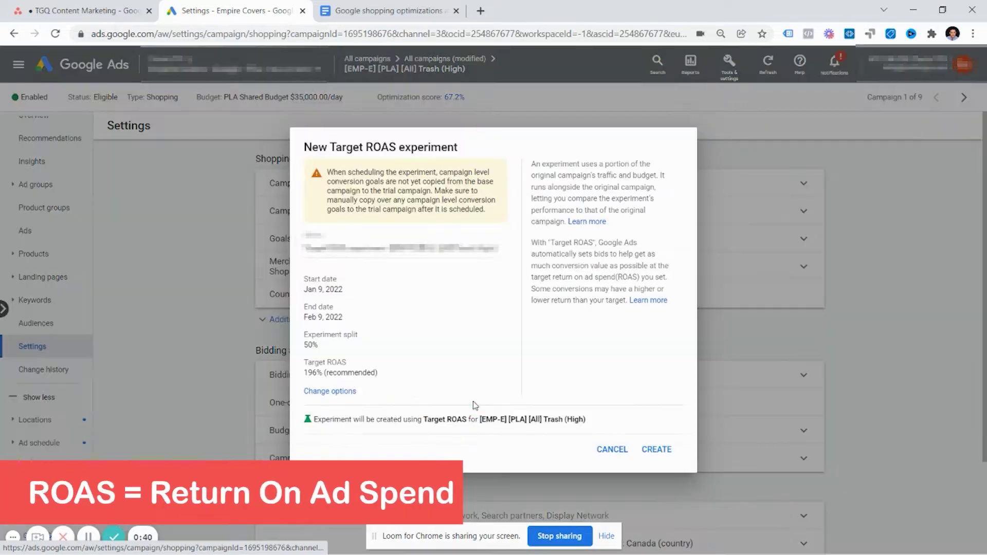
pyautogui.click(343, 392)
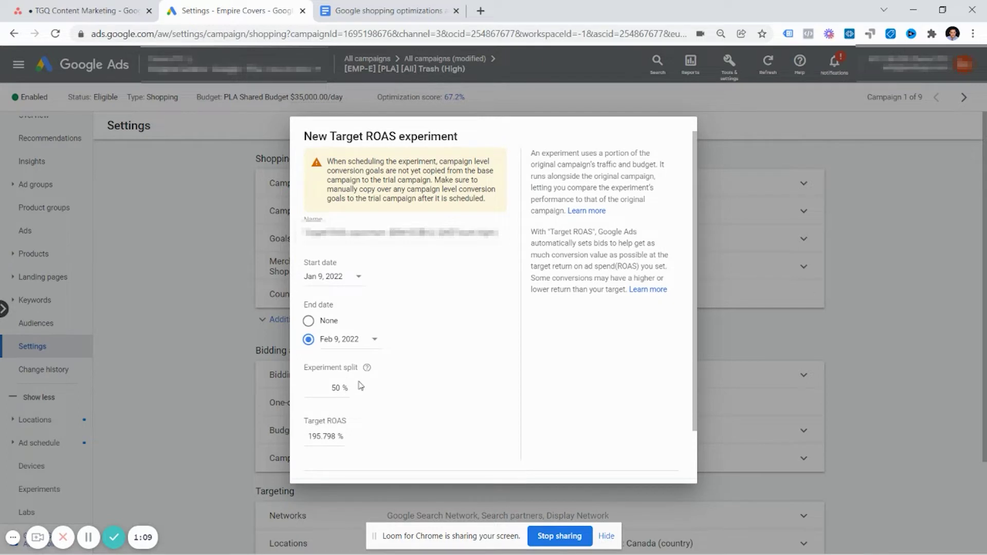
pyautogui.scroll(-1, 363, 394)
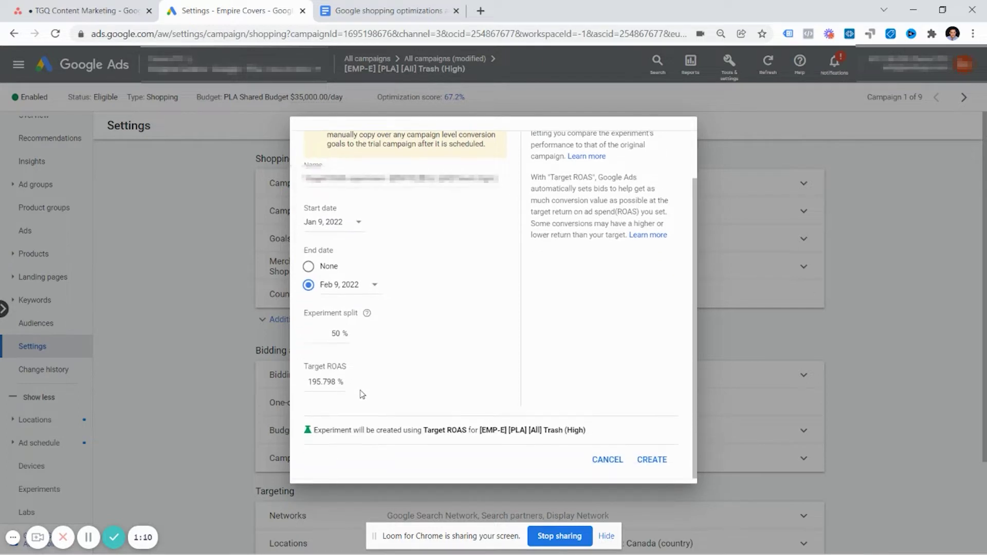
pyautogui.doubleClick(310, 380)
pyautogui.write('200')
pyautogui.press('BackSpace')
pyautogui.press('BackSpace')
pyautogui.press('BackSpace')
pyautogui.write('100')
pyautogui.scroll(2, 375, 347)
pyautogui.scroll(-2, 395, 331)
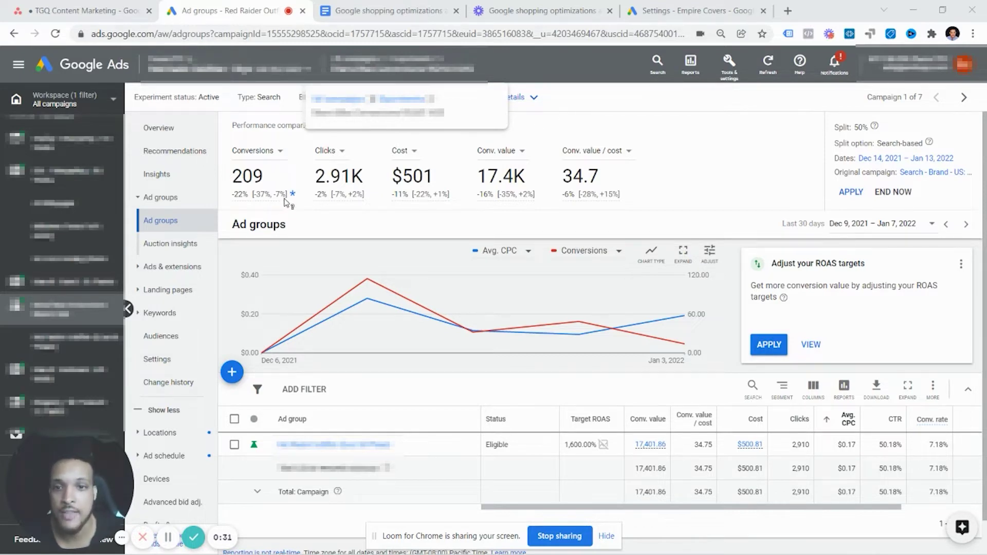
# Review the running search-based experiment's performance comparison in the ad group results.
pyautogui.moveTo(293, 197)
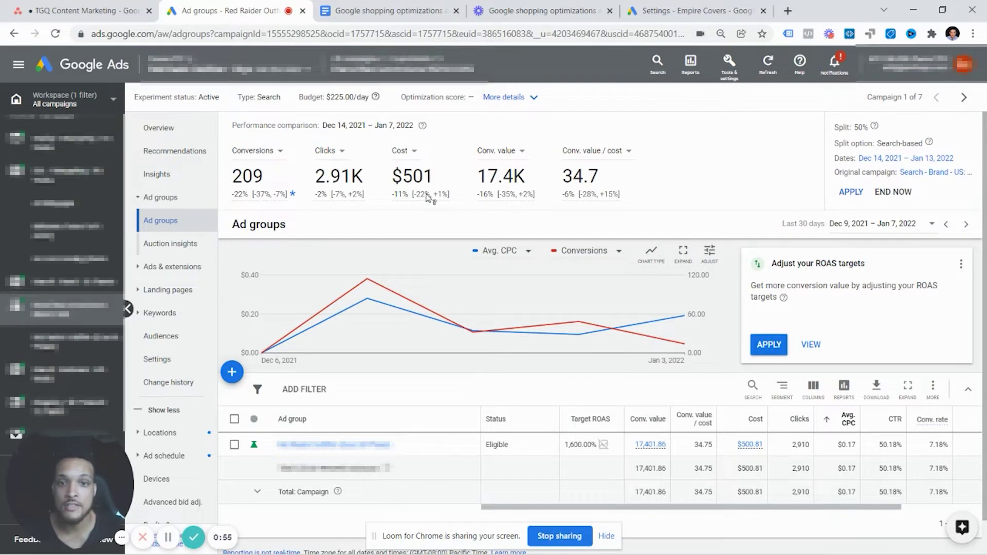
pyautogui.moveTo(426, 197)
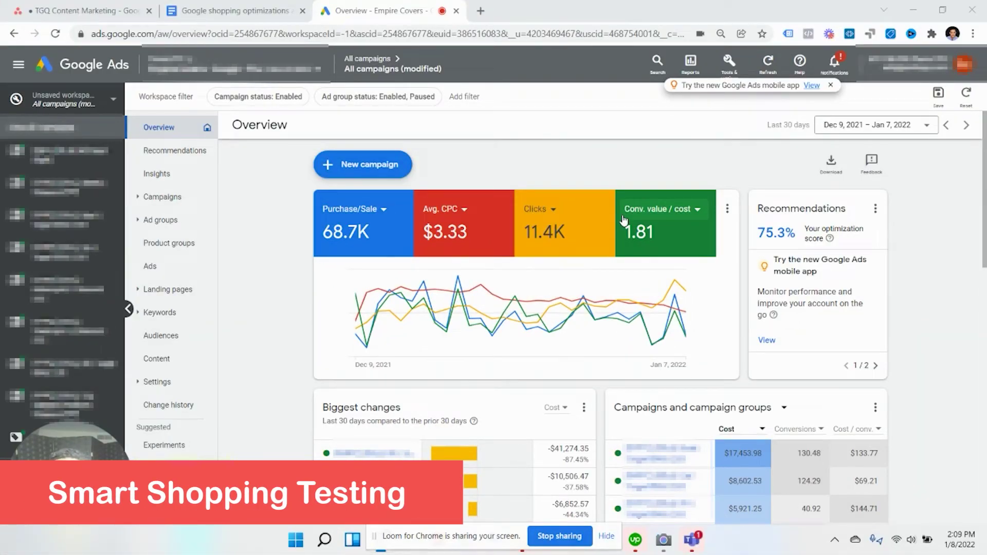
# Expand the Labs section in the left navigation.
pyautogui.scroll(-1, 185, 457)
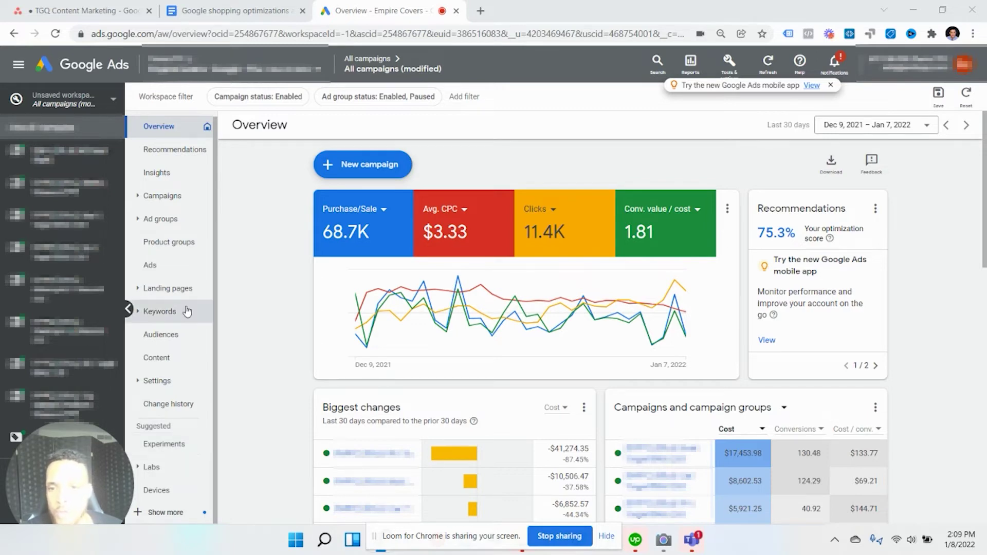
pyautogui.click(193, 471)
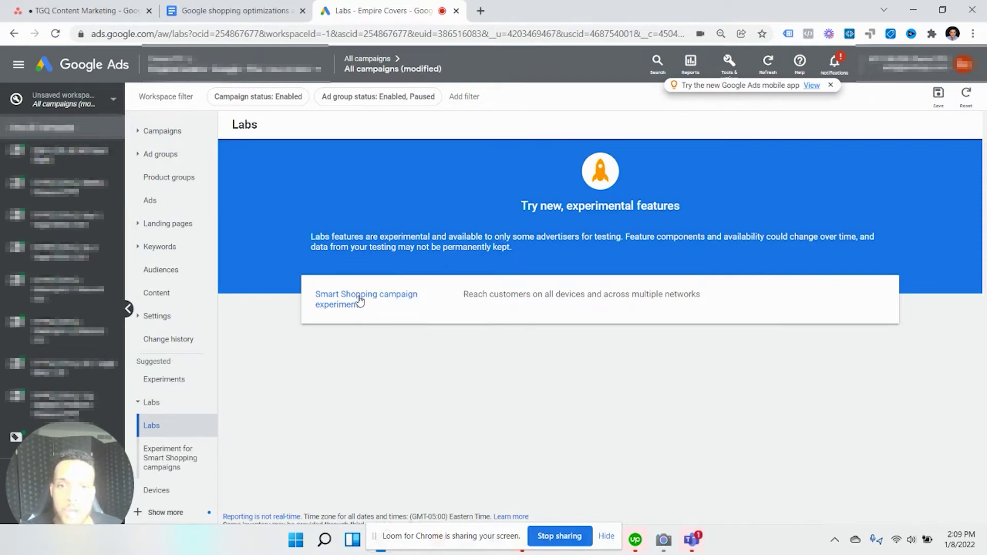
# Open the Smart Shopping campaign experiment results at the actual 25% split, reopening it from Labs.
pyautogui.click(194, 459)
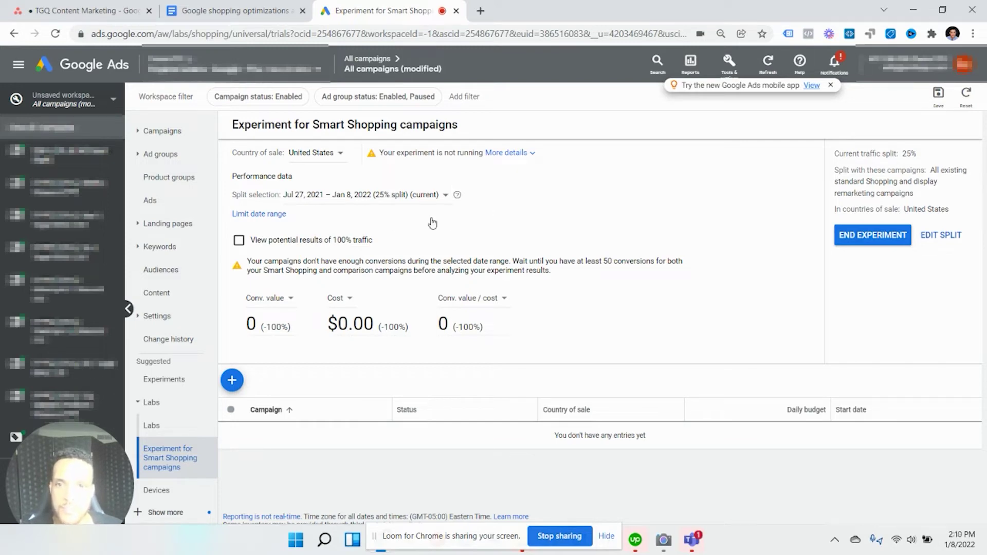
pyautogui.click(357, 244)
pyautogui.click(357, 243)
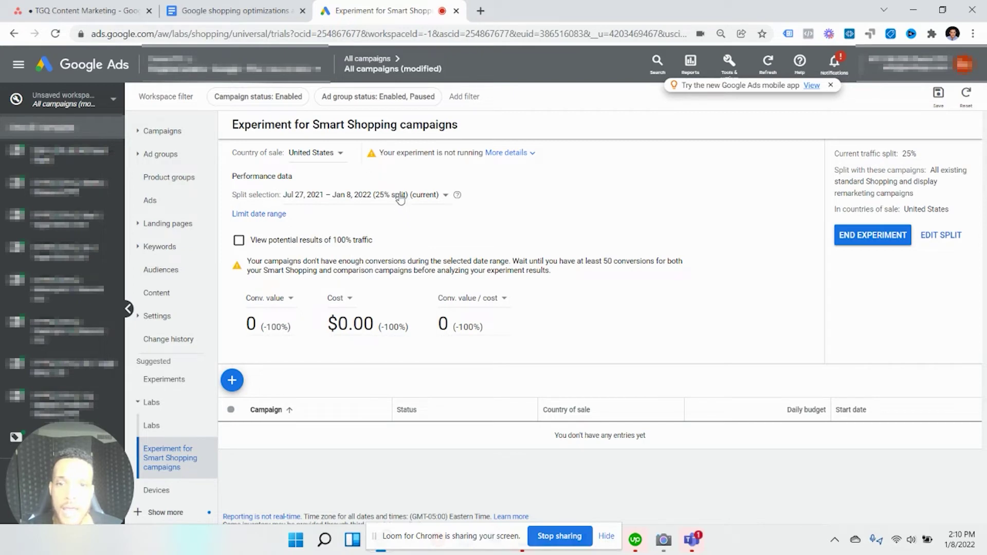
pyautogui.click(199, 424)
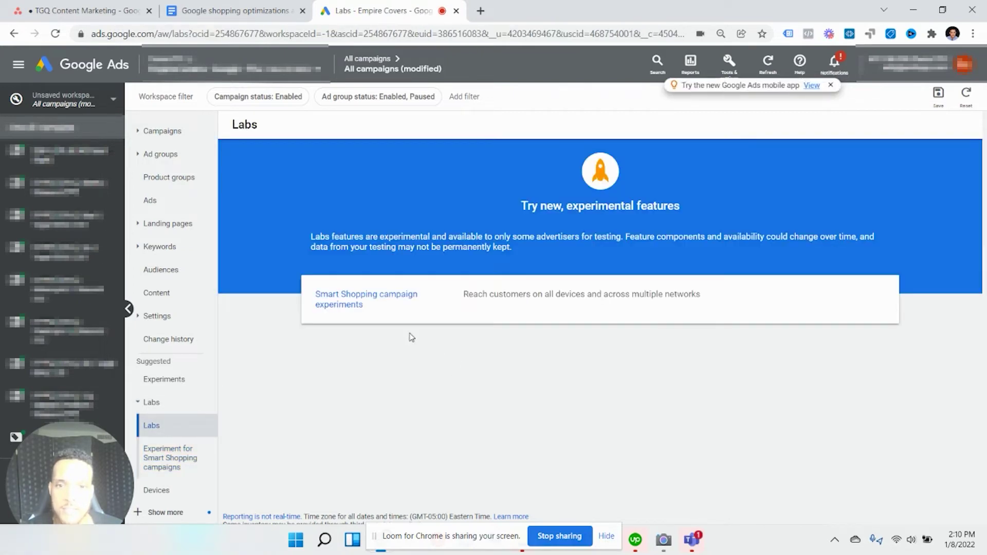
pyautogui.click(371, 294)
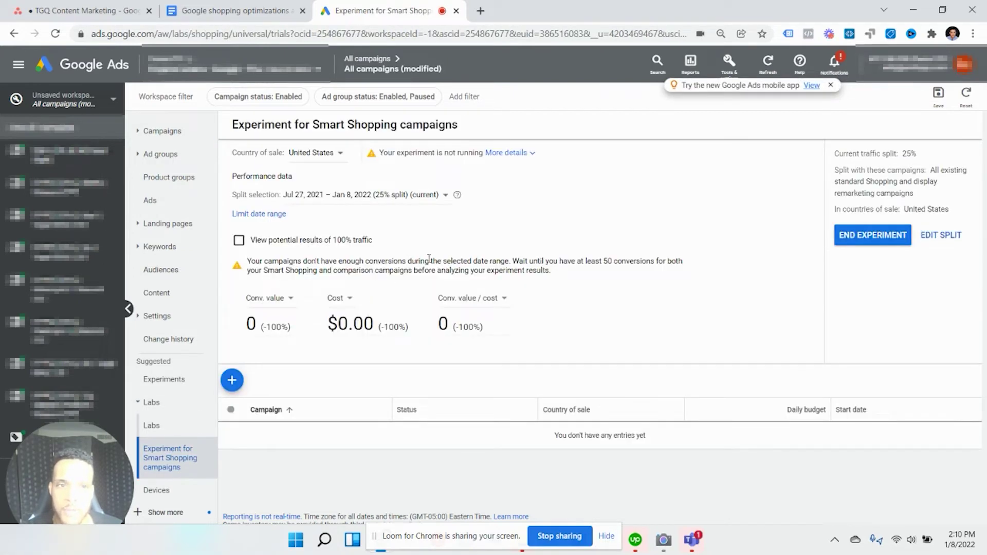
# Review the available traffic split percentages, keeping the 25% split unchanged.
pyautogui.click(943, 236)
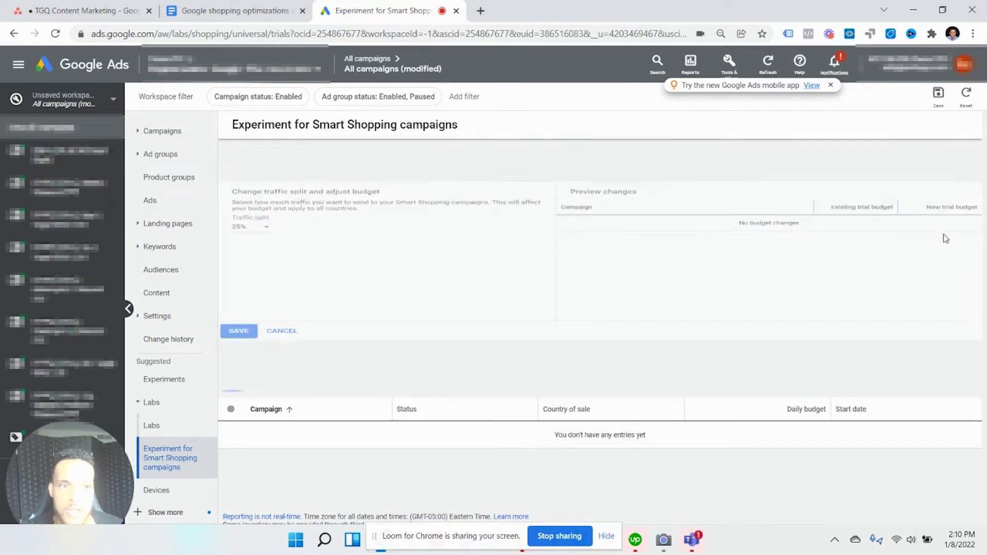
pyautogui.click(252, 215)
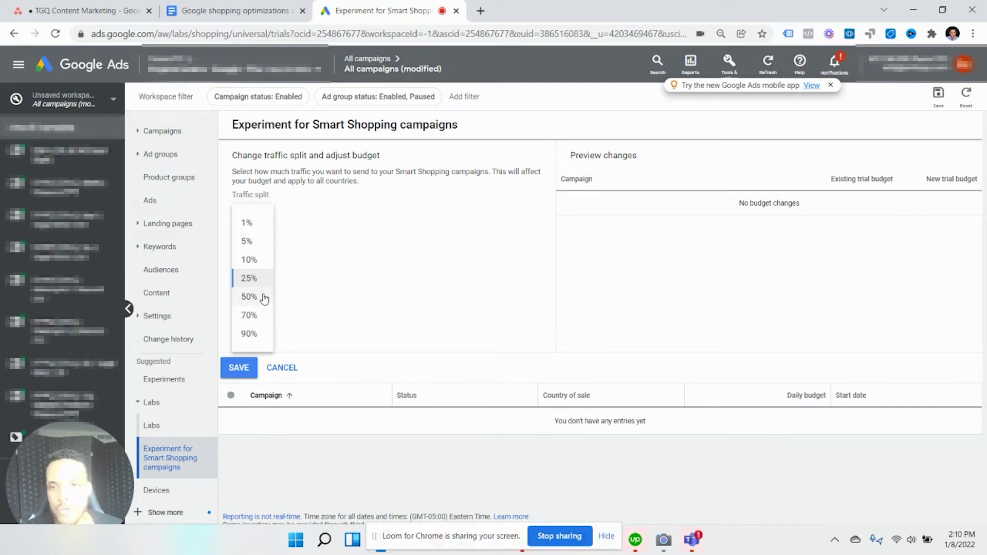
pyautogui.click(281, 367)
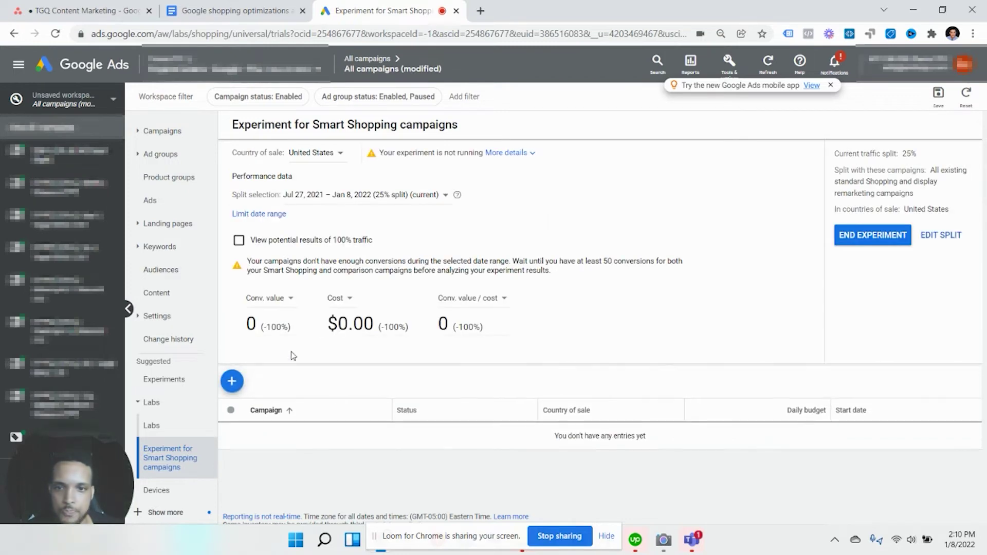
# Show potential results at 100% traffic, keeping Conv. value and Conv. value / cost metrics.
pyautogui.click(295, 248)
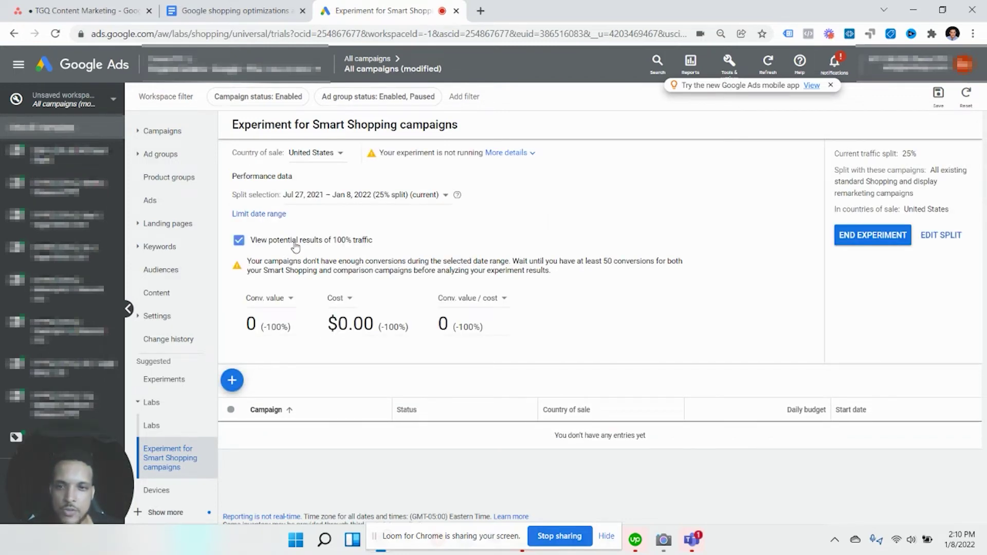
pyautogui.click(276, 299)
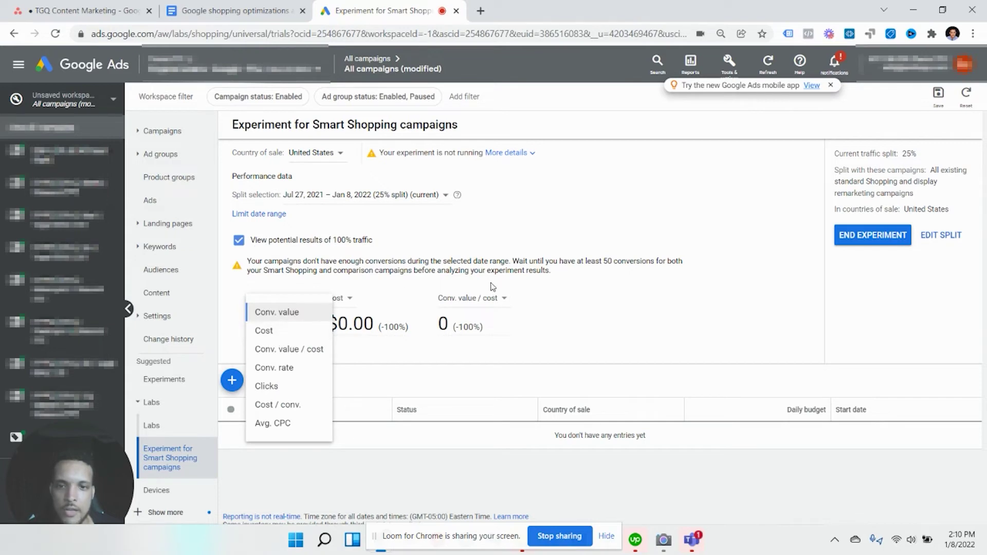
pyautogui.click(493, 305)
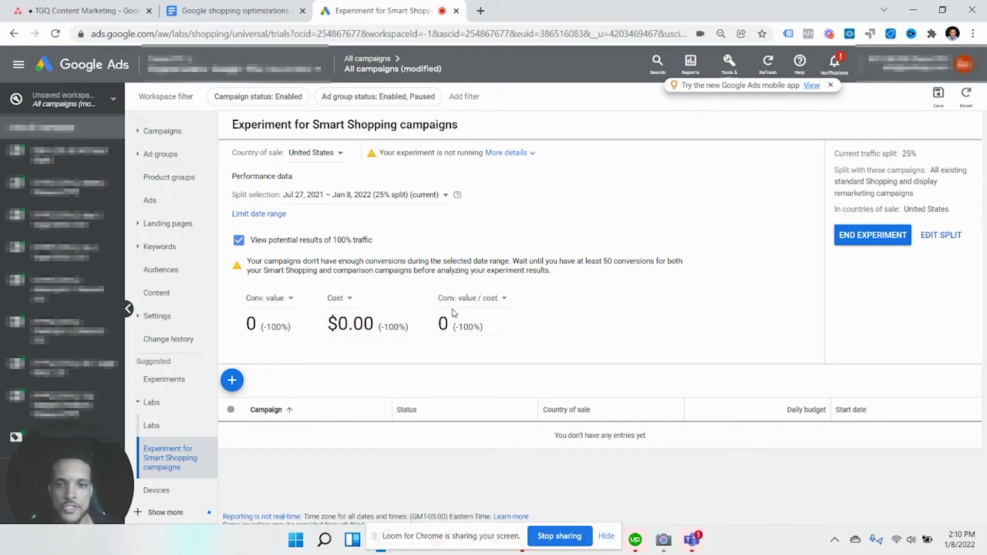
pyautogui.click(482, 300)
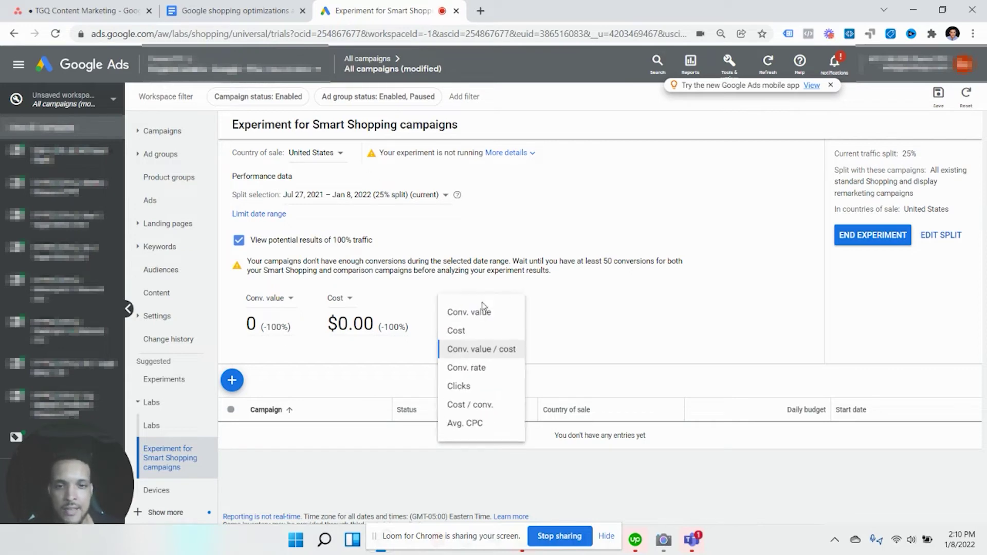
pyautogui.click(532, 304)
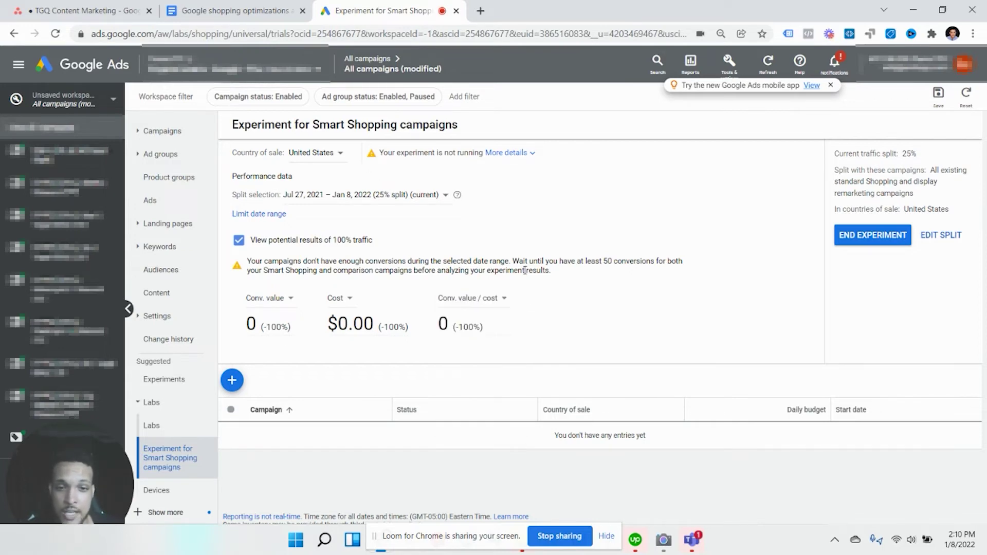
# Start a new Shopping campaign with United States as the country of sale.
pyautogui.click(232, 381)
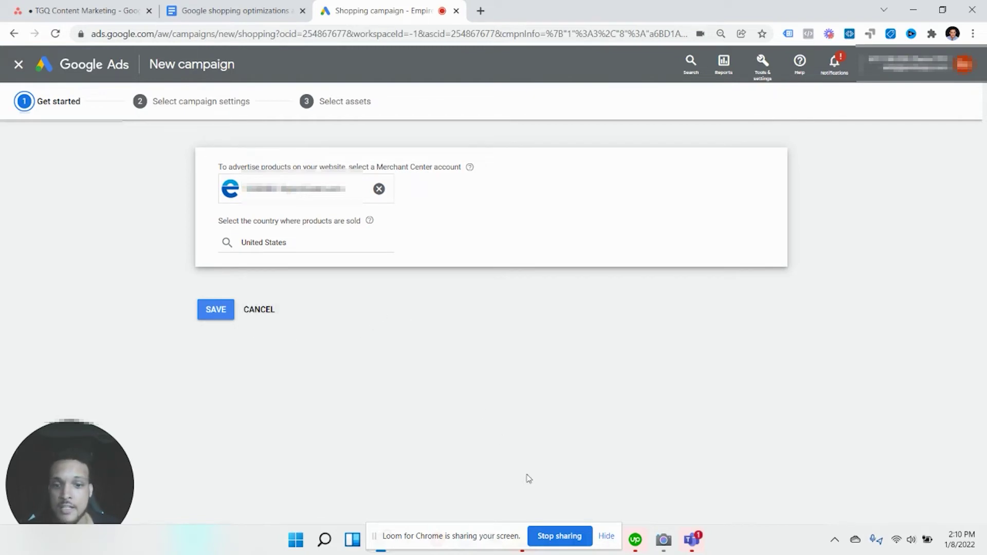
pyautogui.click(606, 535)
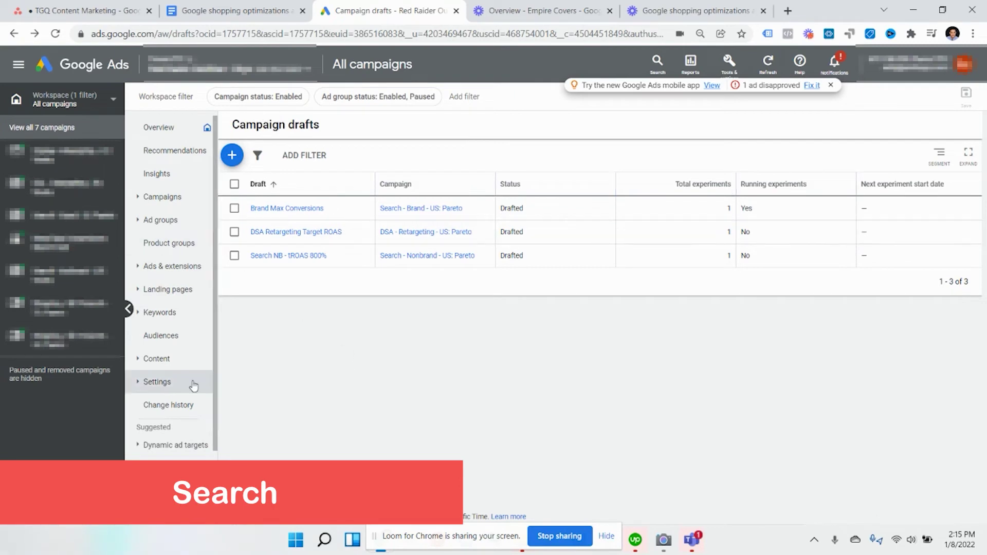
# Expand the left menu to reveal Locations, Ad schedule and Campaign groups sections.
pyautogui.scroll(-2, 192, 355)
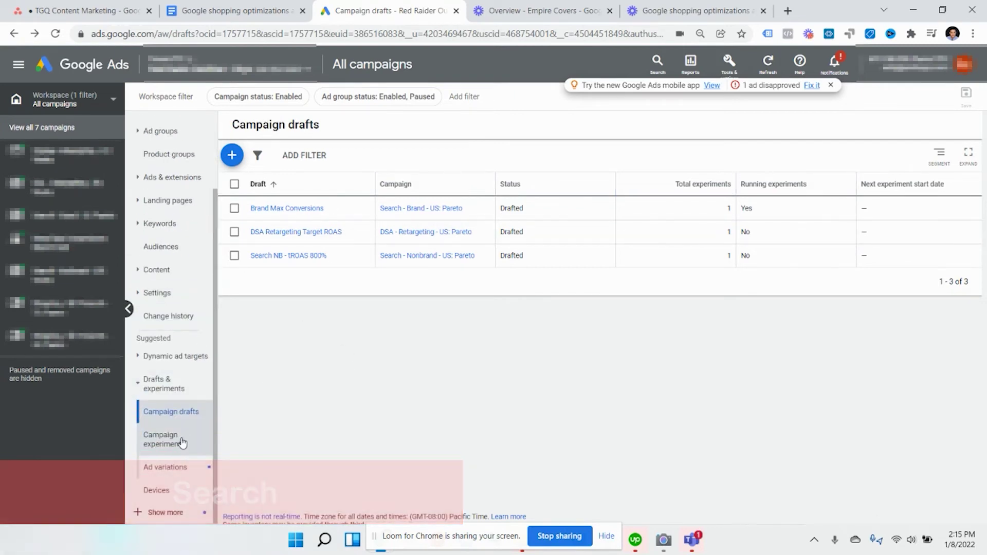
pyautogui.click(169, 511)
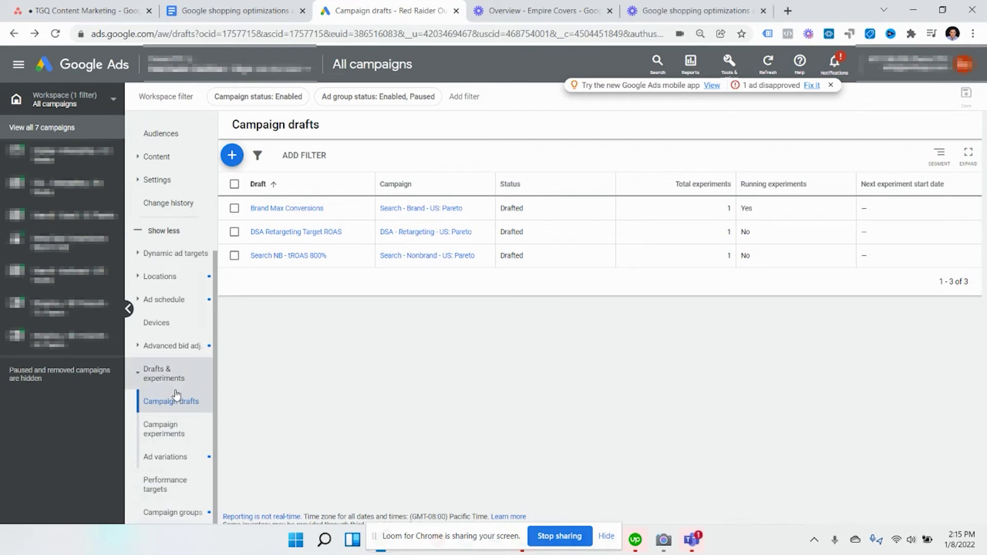
# Create draft 'California vs Texas' of Search - Brand - US: Pareto, described '50/50 split between these locations'.
pyautogui.click(235, 156)
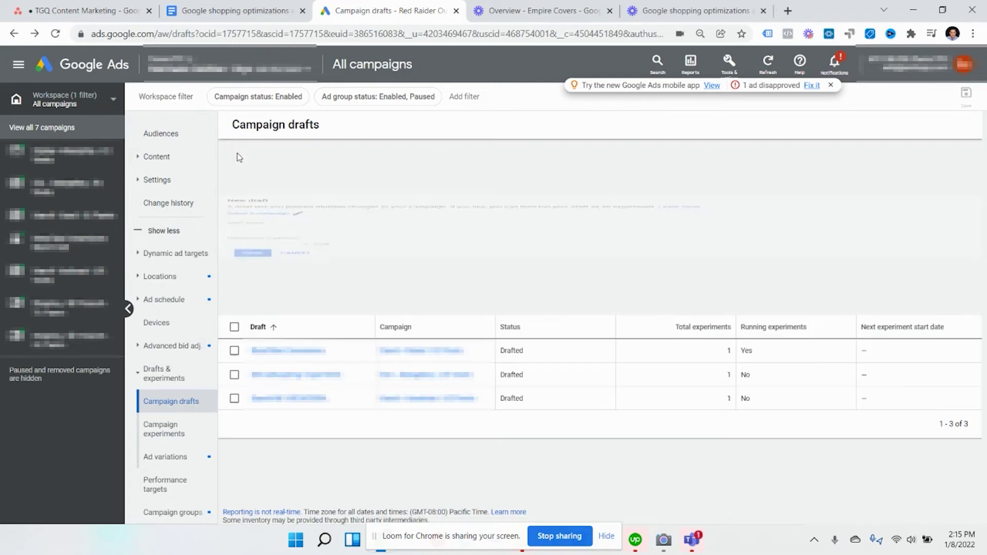
pyautogui.click(262, 210)
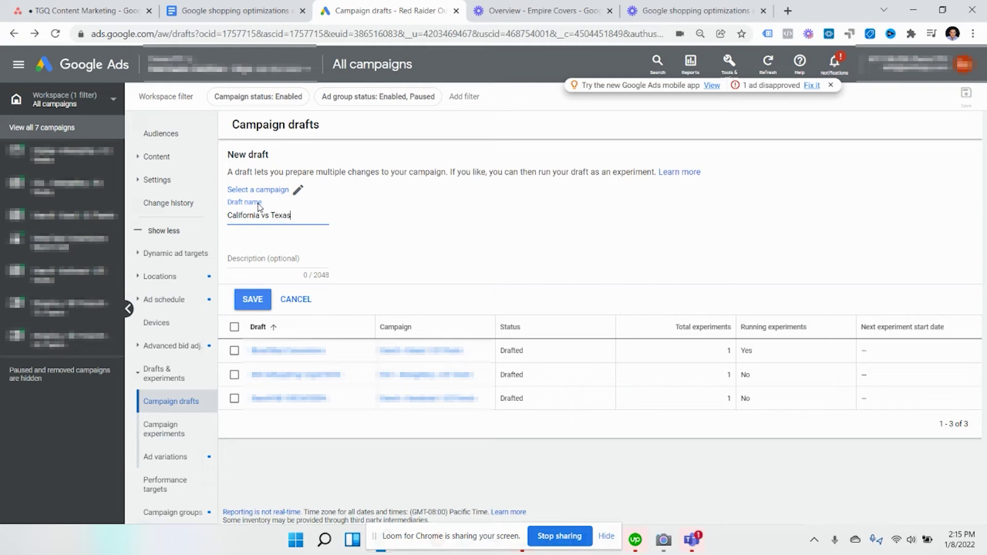
pyautogui.click(265, 250)
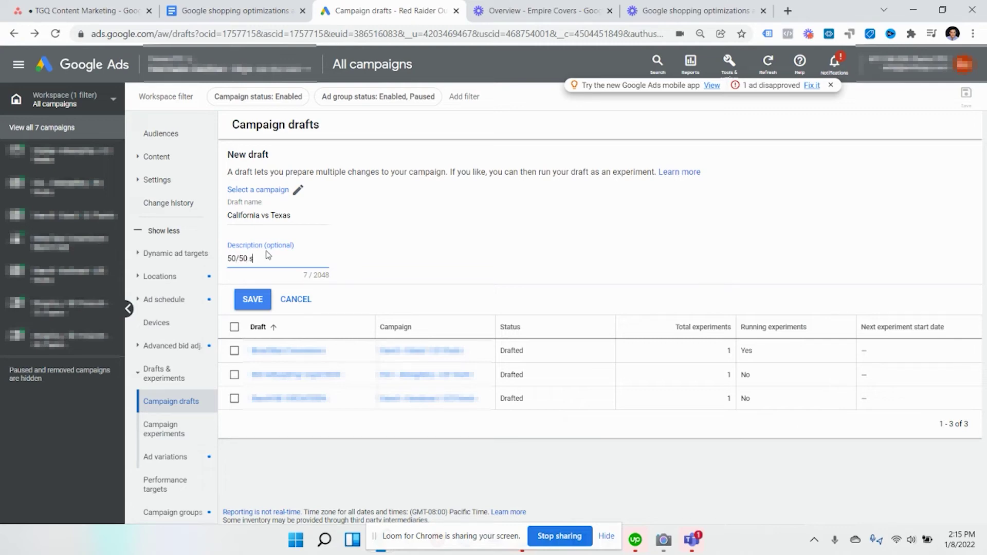
pyautogui.write('50/50 split between t')
pyautogui.write('hese locations')
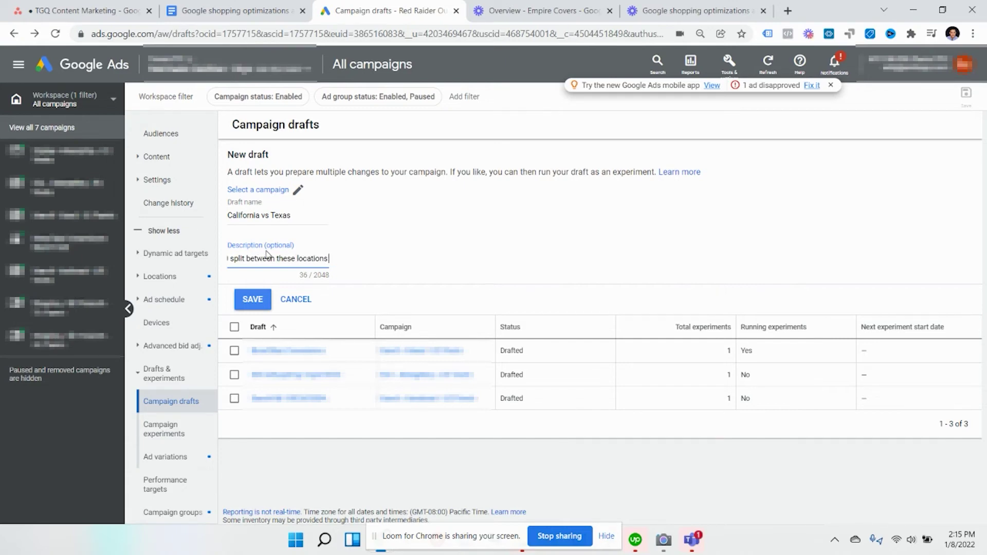
pyautogui.click(263, 300)
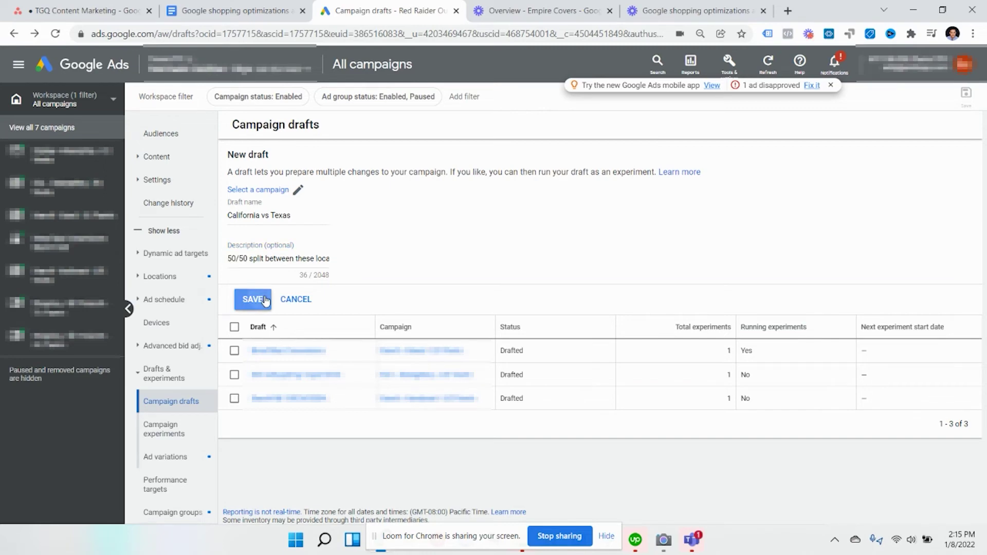
pyautogui.click(275, 188)
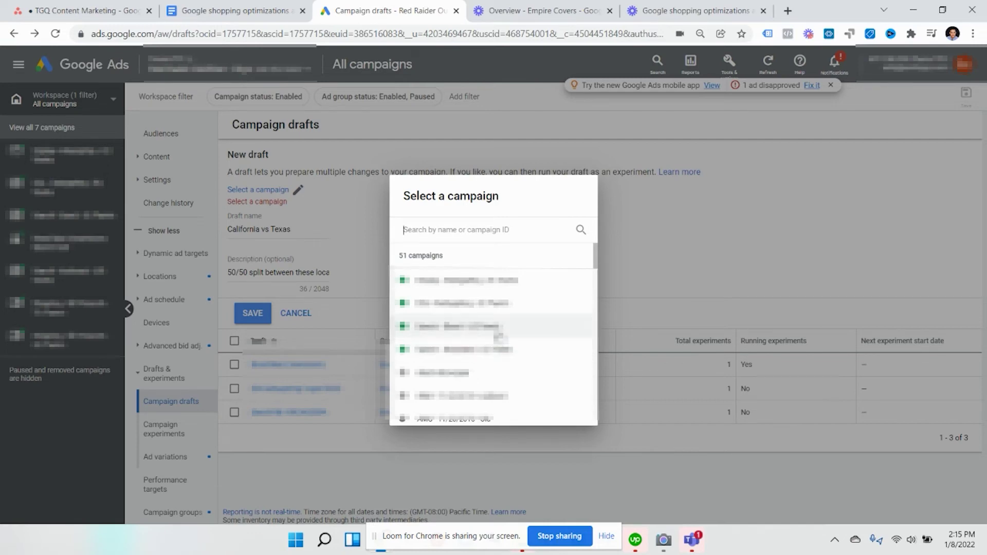
pyautogui.click(499, 333)
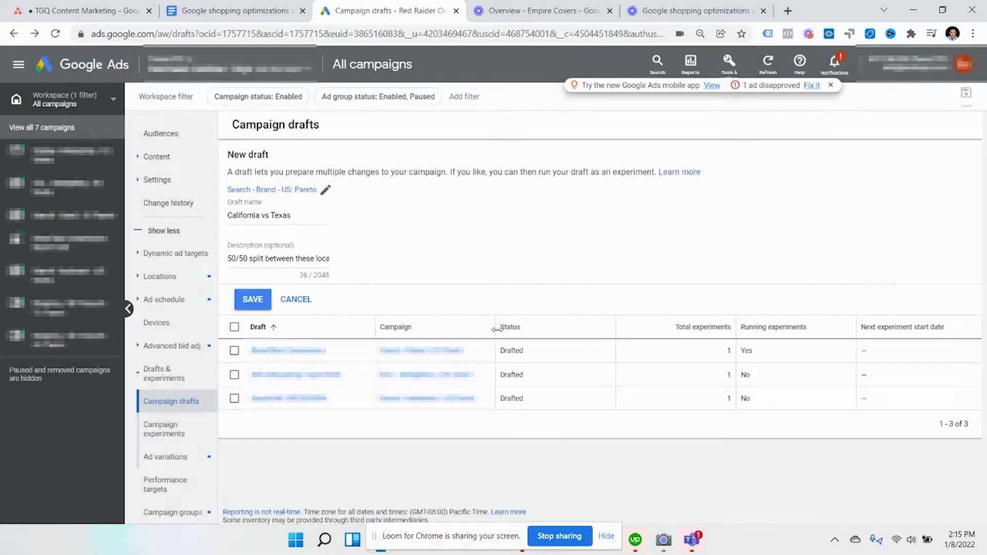
# Save the draft and increase bid adjustments by 50% for all 53 targeted locations.
pyautogui.click(252, 309)
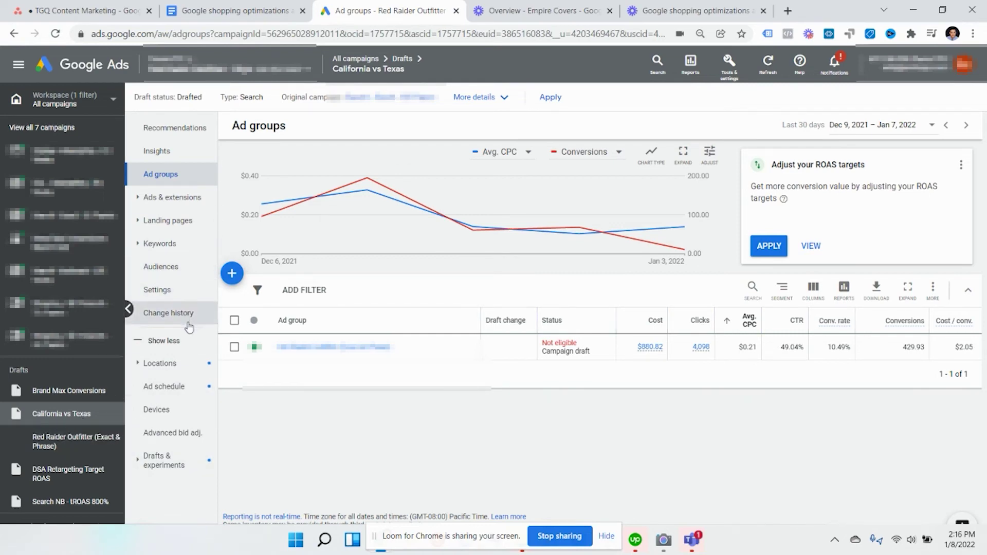
pyautogui.click(185, 364)
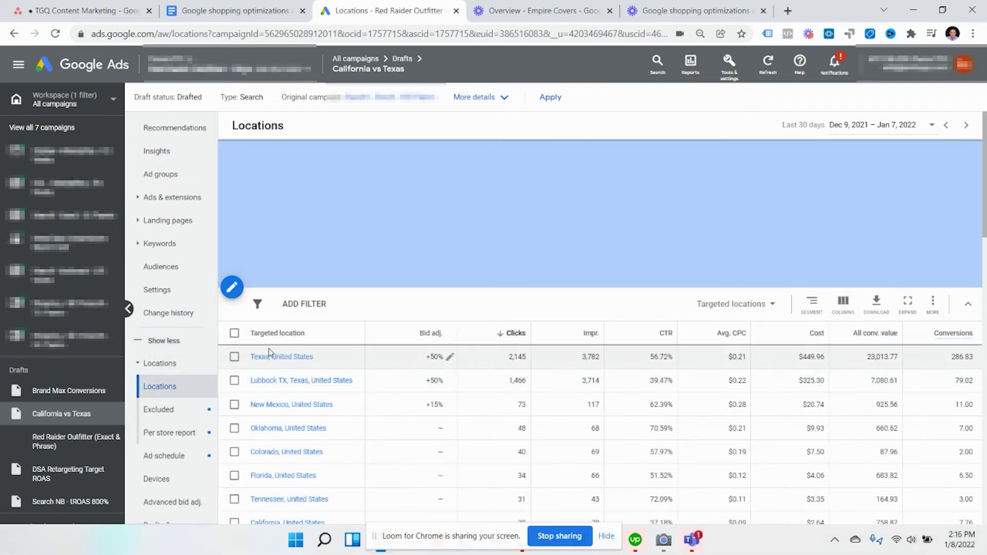
pyautogui.click(234, 357)
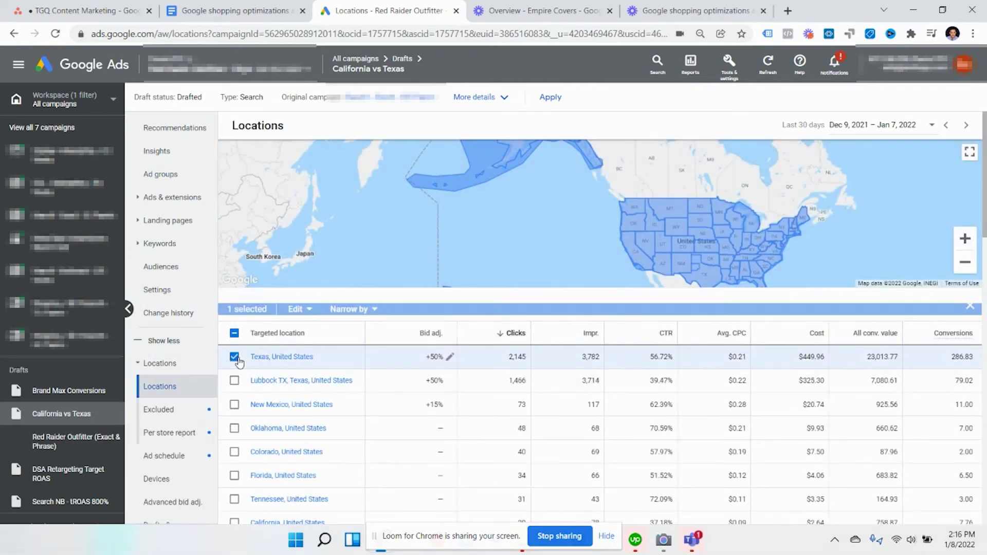
pyautogui.click(235, 359)
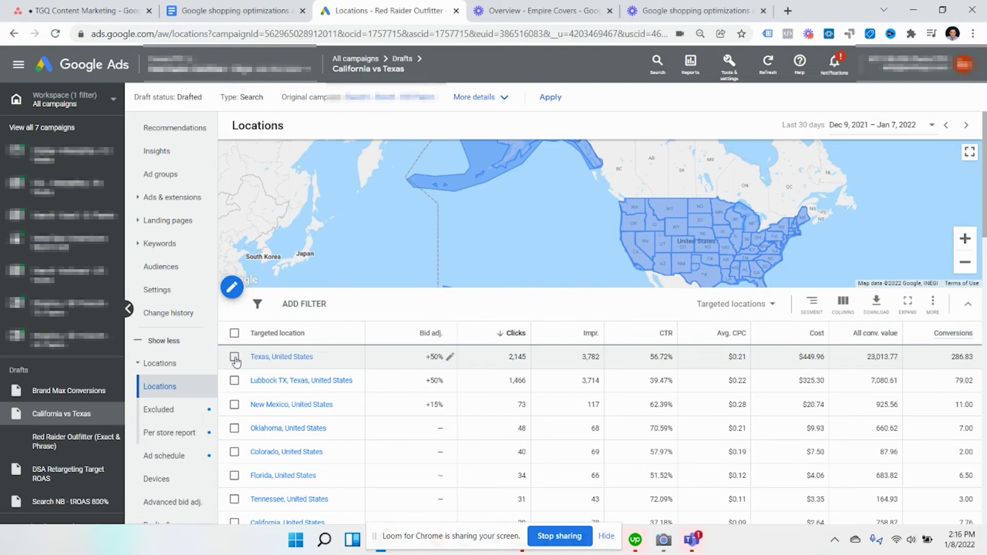
pyautogui.click(234, 357)
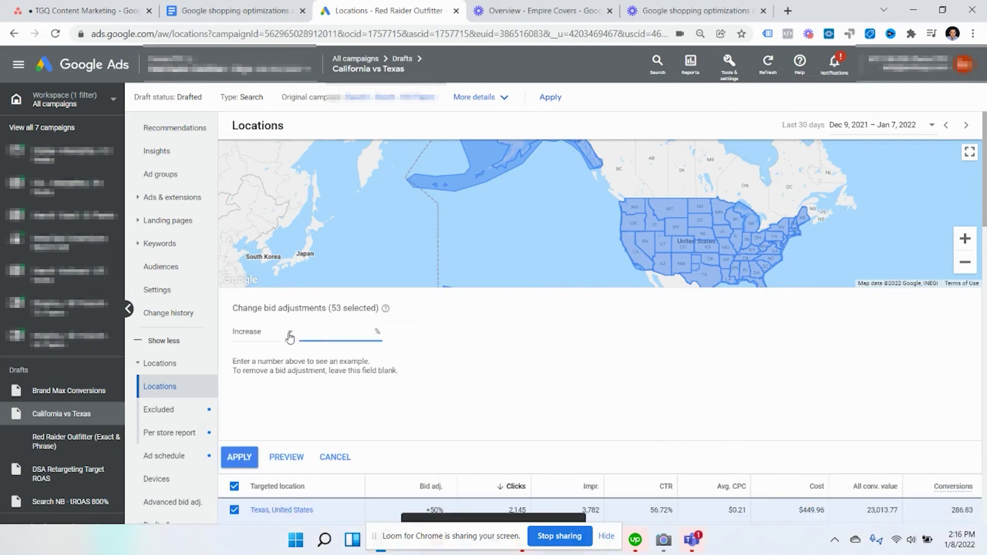
pyautogui.write('50')
pyautogui.click(247, 457)
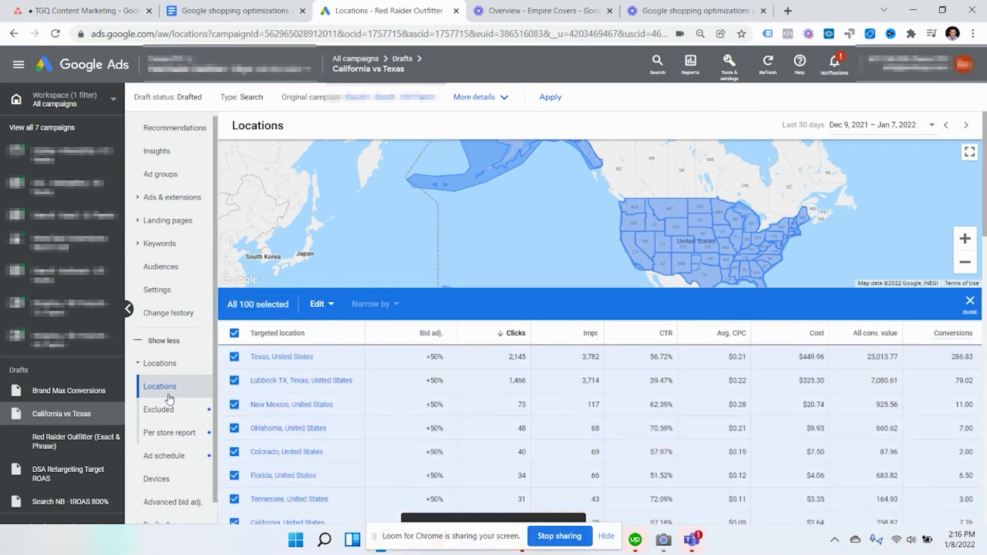
pyautogui.scroll(-1, 170, 406)
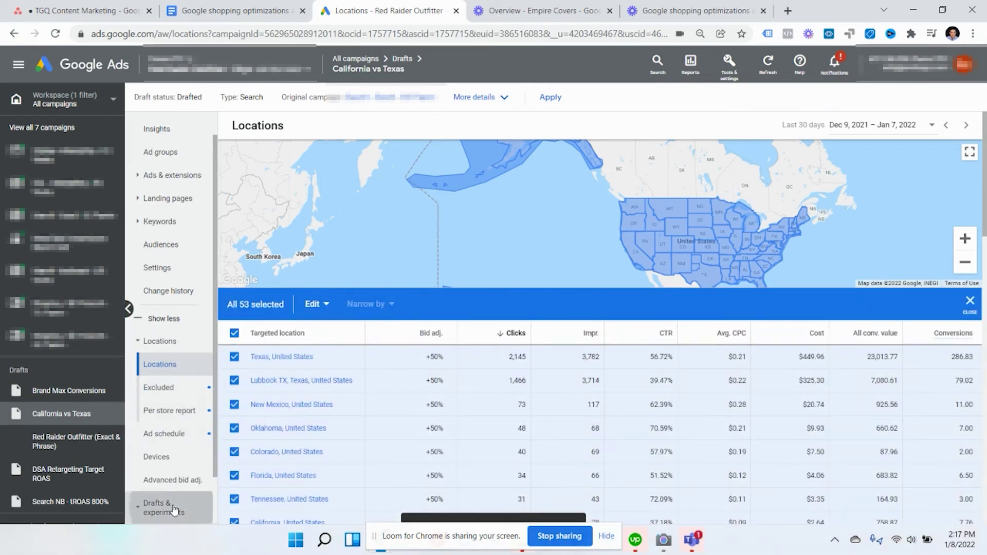
# Start a new experiment from the California vs Texas draft named 'Bid Adjustment by location 50%', Jan 9–Feb 23, 2022, with a 50% split.
pyautogui.click(172, 506)
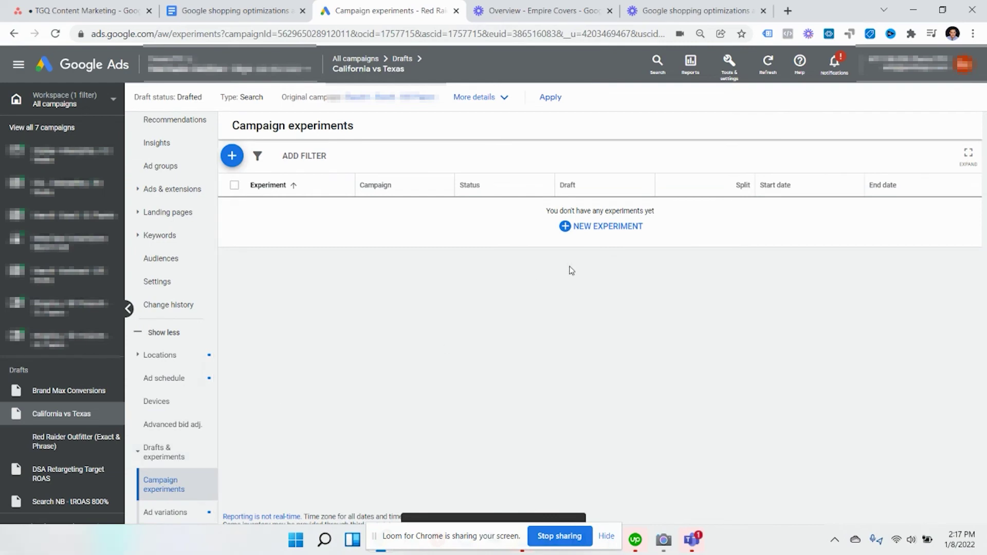
pyautogui.click(570, 234)
pyautogui.click(329, 267)
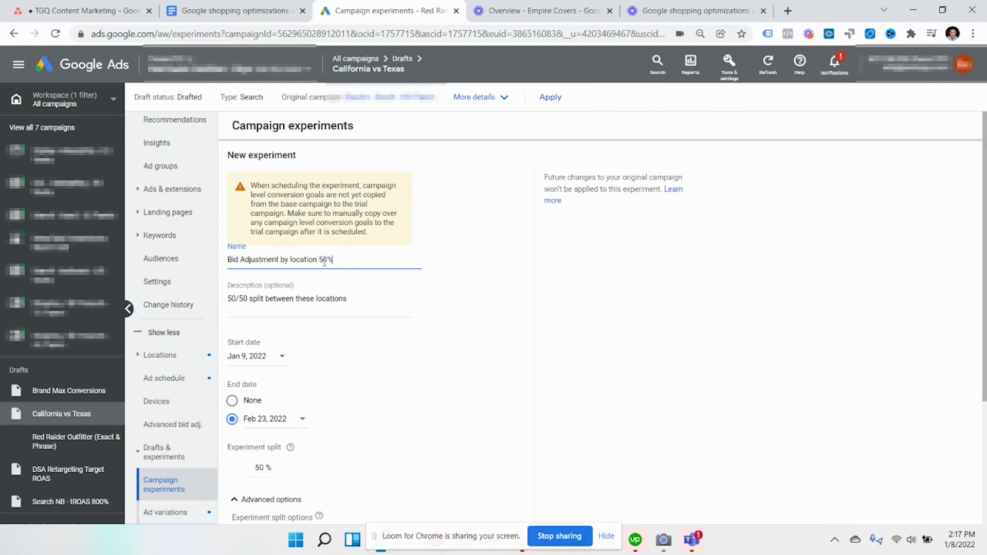
pyautogui.scroll(-1, 295, 299)
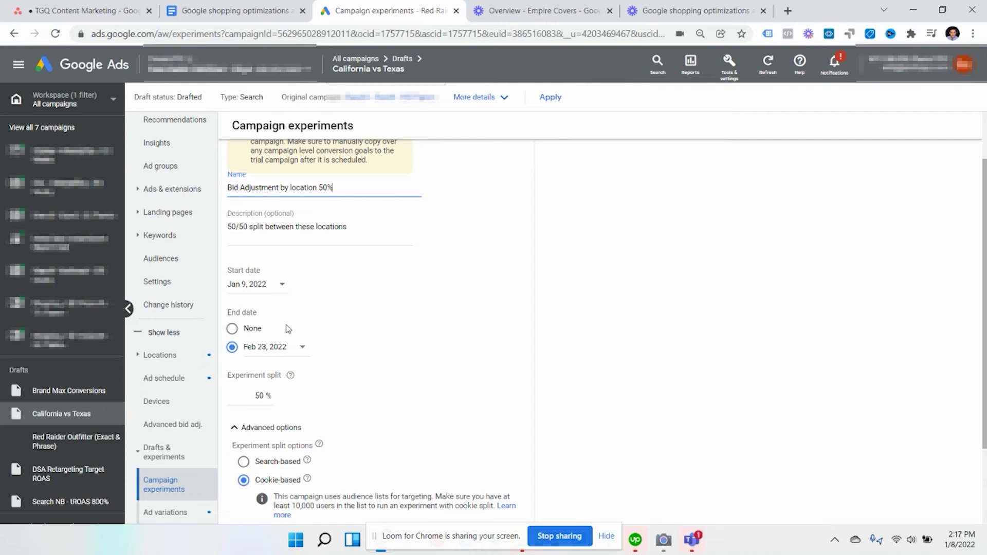
pyautogui.scroll(-1, 302, 374)
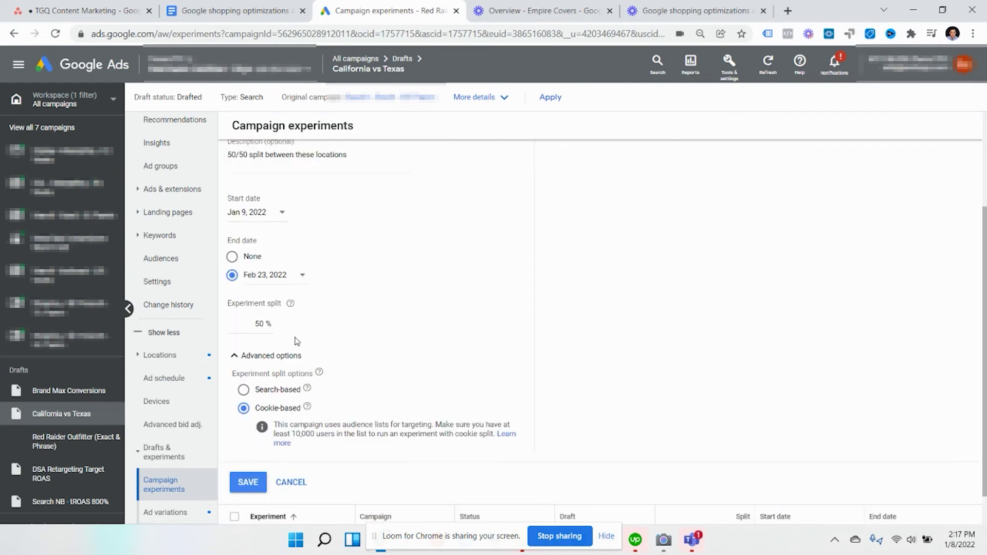
pyautogui.scroll(-1, 310, 342)
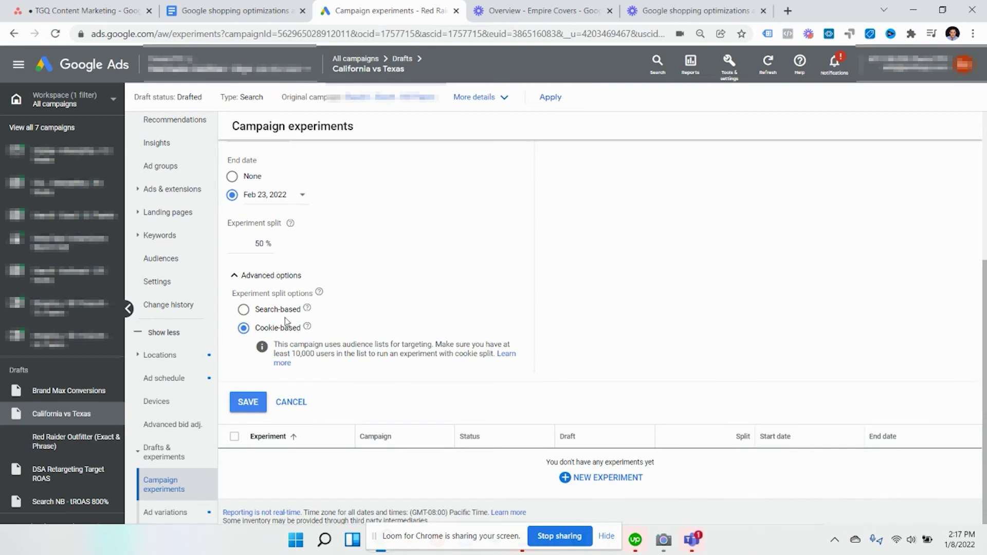
# Switch the experiment to a search-based 50% split ending Feb 8, 2022.
pyautogui.moveTo(305, 310)
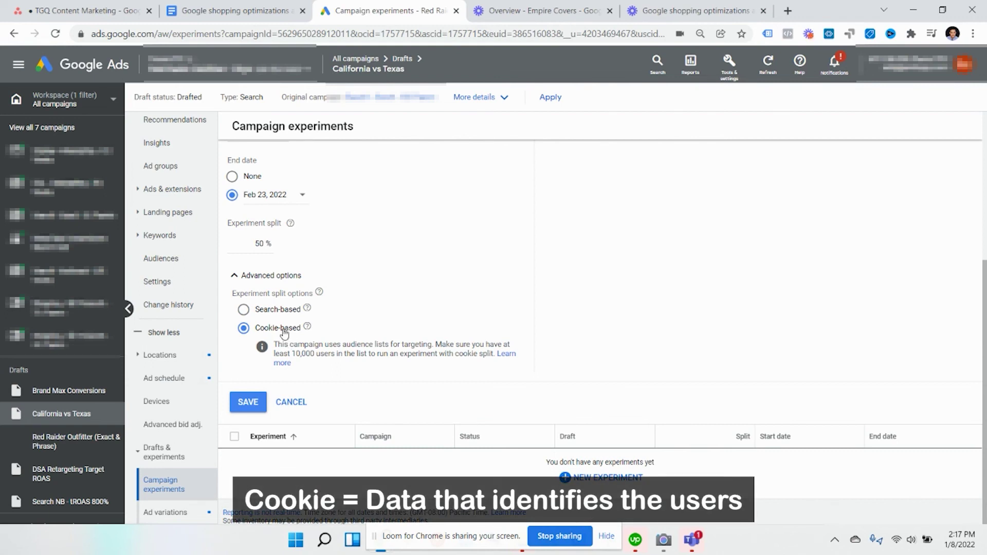
pyautogui.click(284, 314)
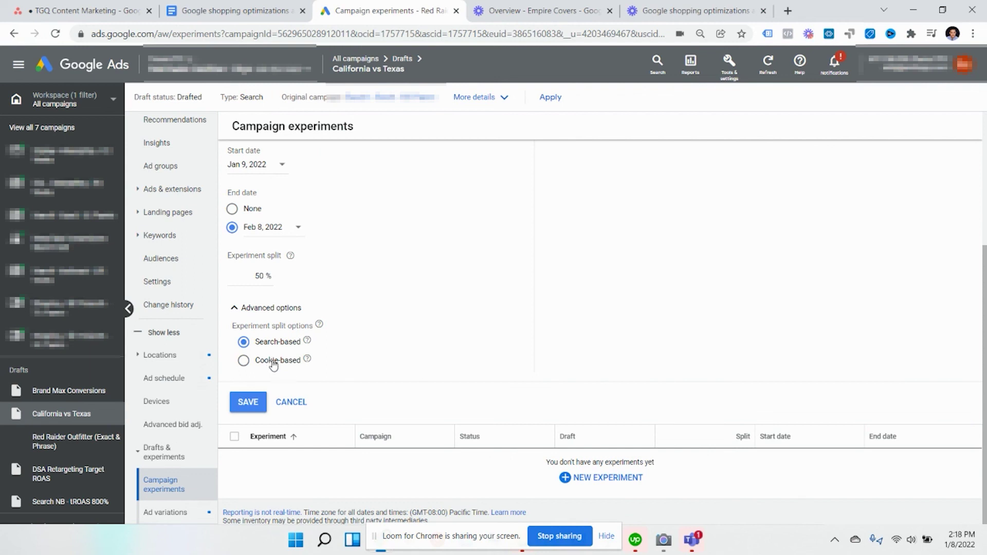
# Save the 'Bid Adjustment by location 50%' experiment running Jan 9 to Feb 8, 2022.
pyautogui.click(241, 403)
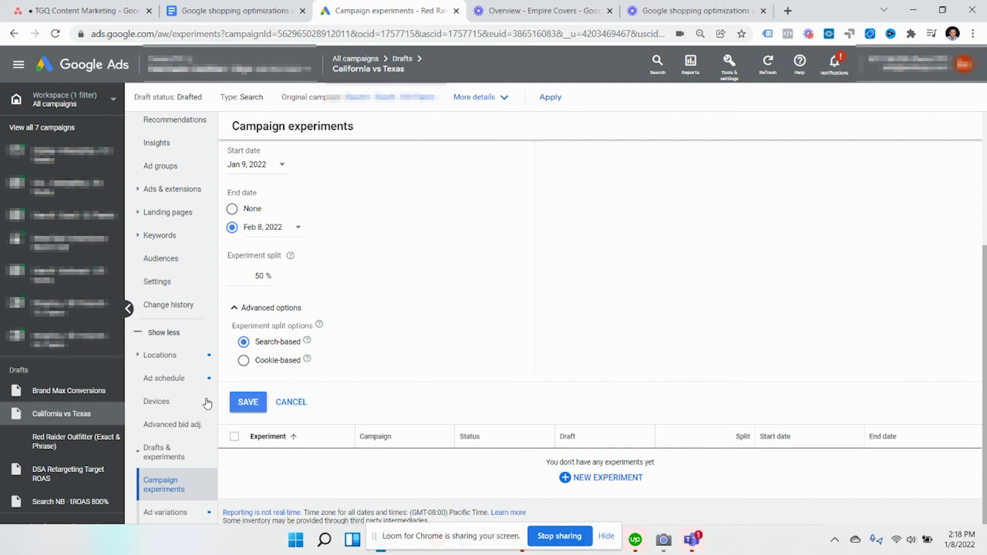